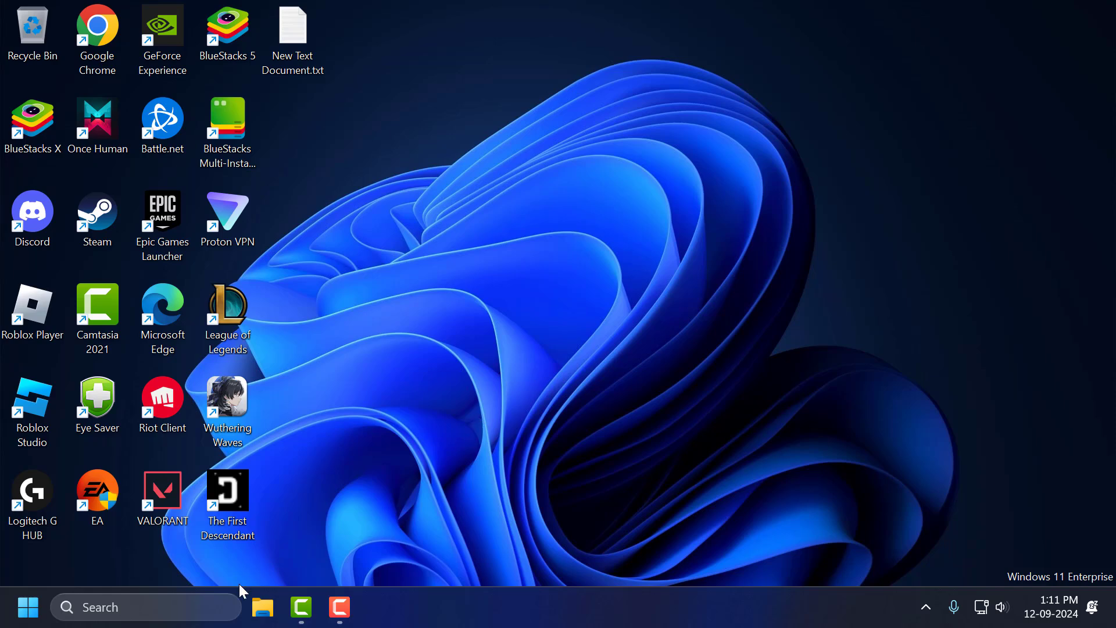
# - Open Control Panel and show its items as large icons
pyautogui.click(220, 600)
pyautogui.write('control Panel')
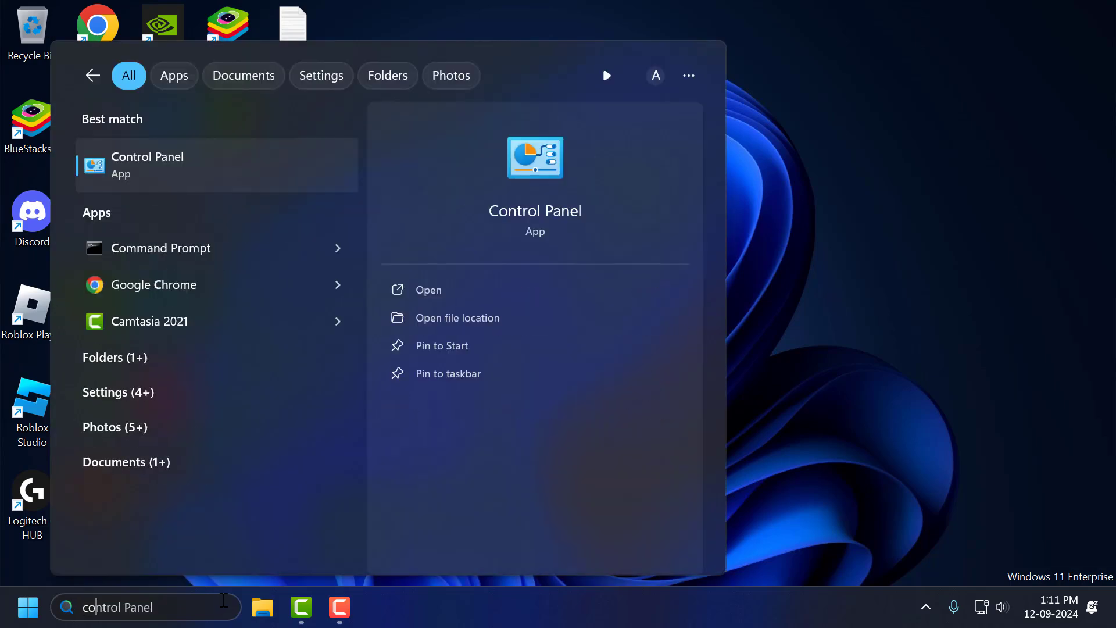
pyautogui.click(172, 179)
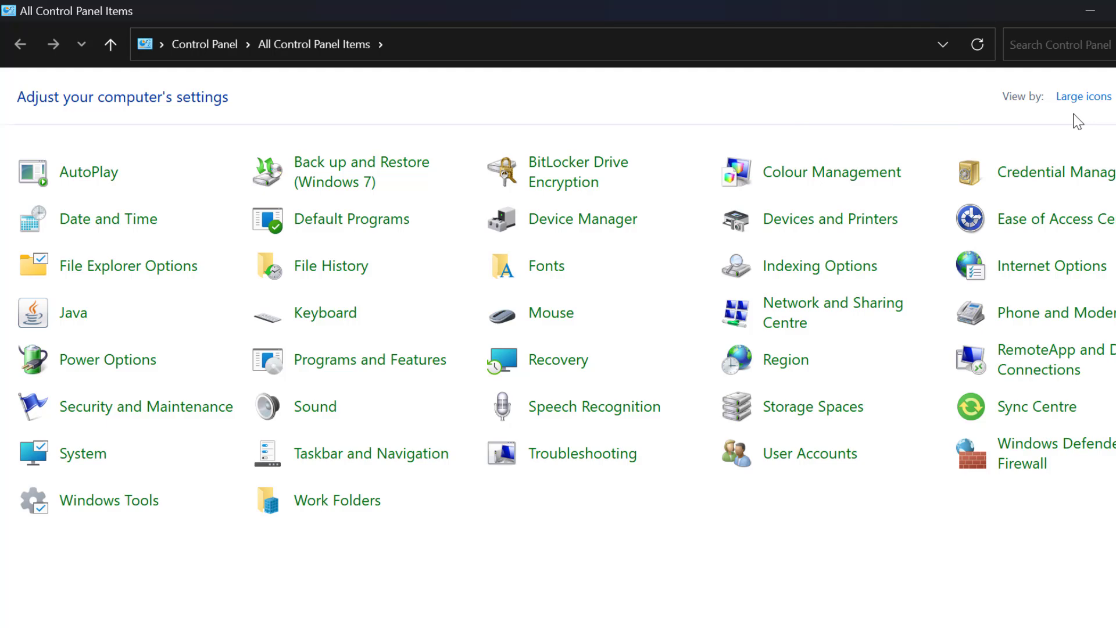
pyautogui.click(1075, 98)
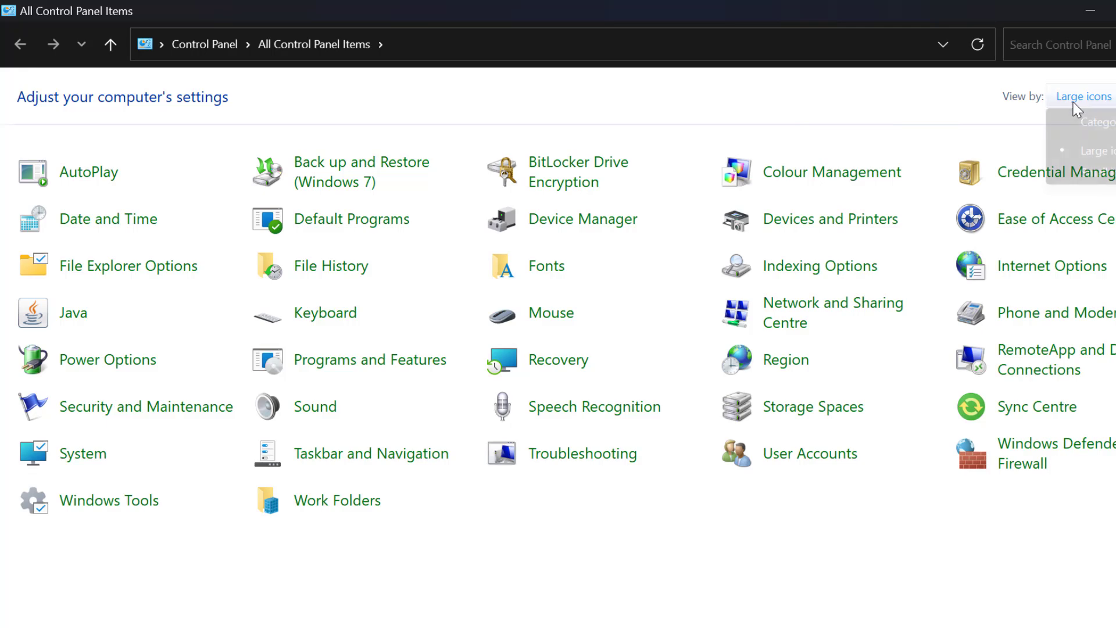
pyautogui.click(1087, 150)
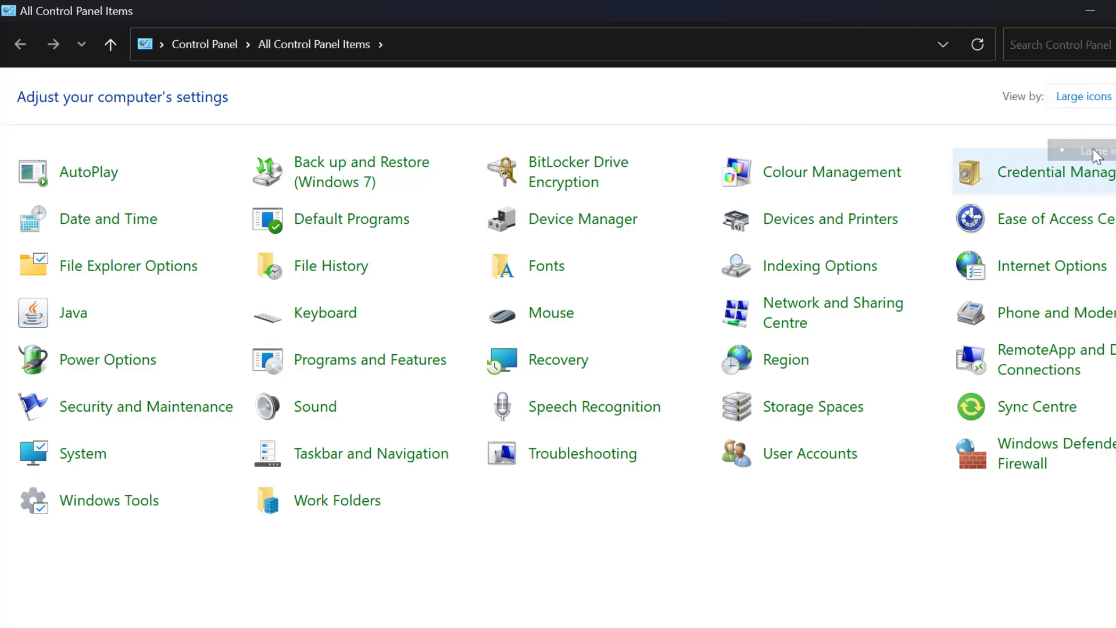
# - Open the default Headset Microphone's properties from the Sound recording devices and set device usage to "Use this device (enable)"
pyautogui.click(311, 410)
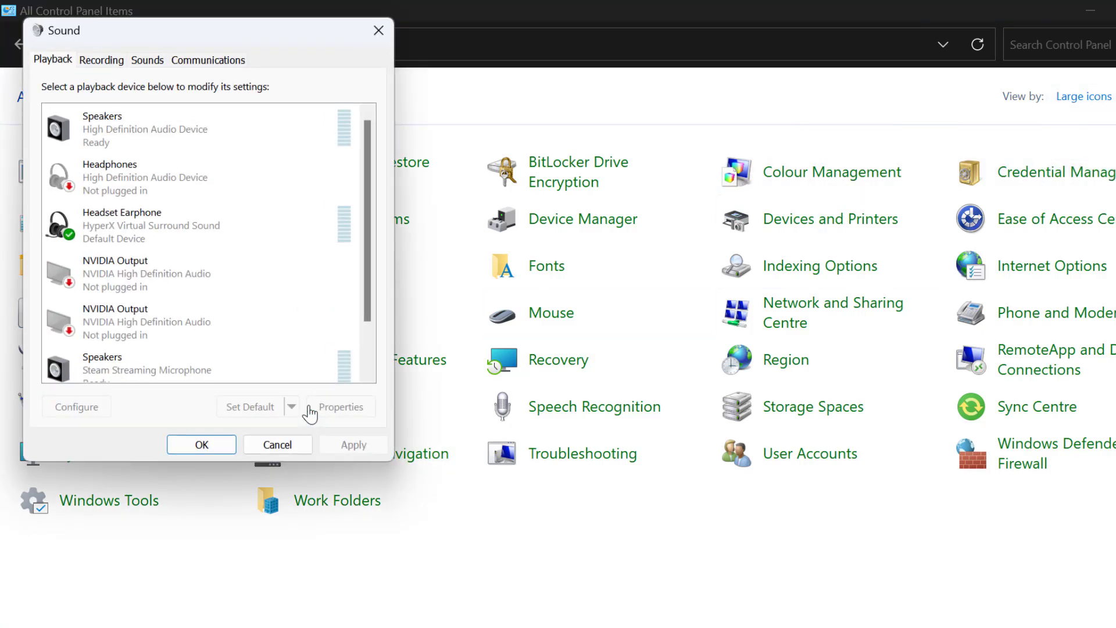
pyautogui.click(103, 62)
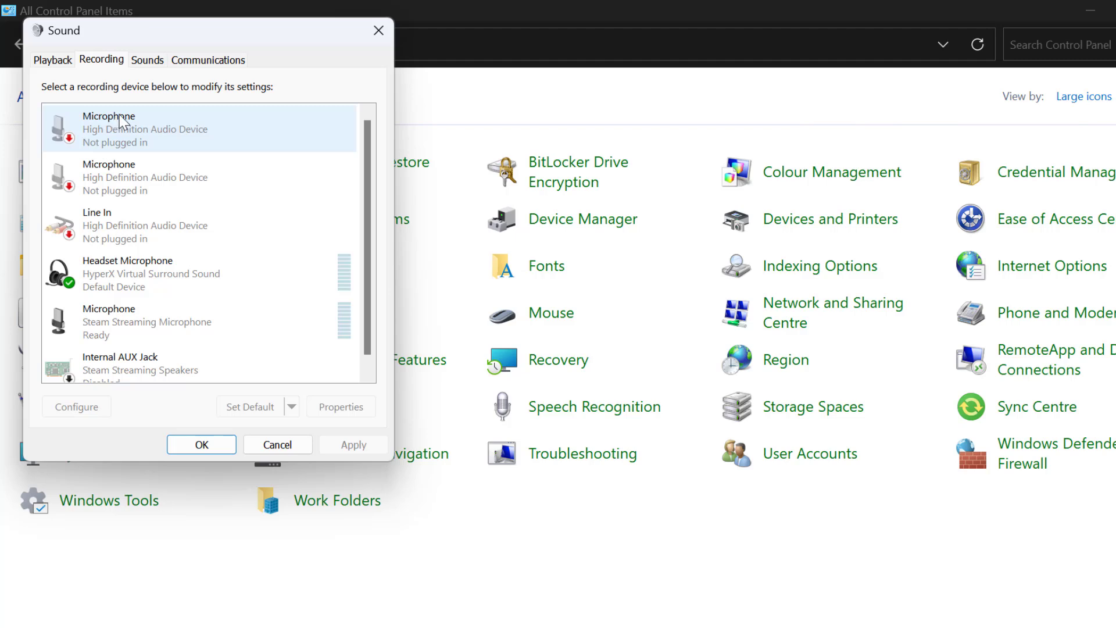
pyautogui.click(133, 282)
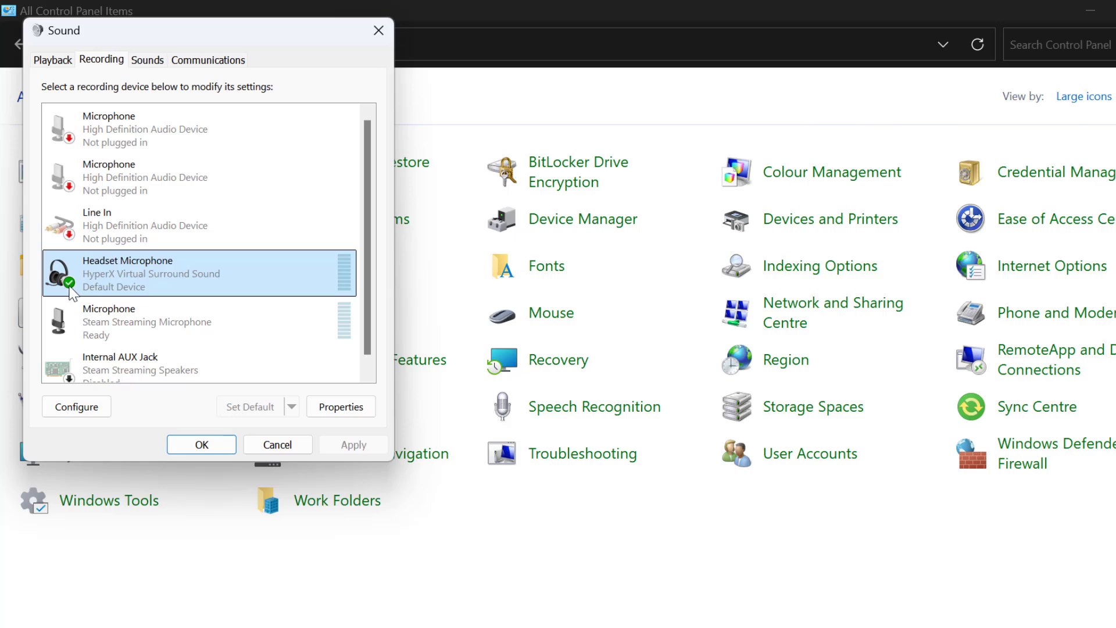
pyautogui.rightClick(155, 280)
pyautogui.click(219, 396)
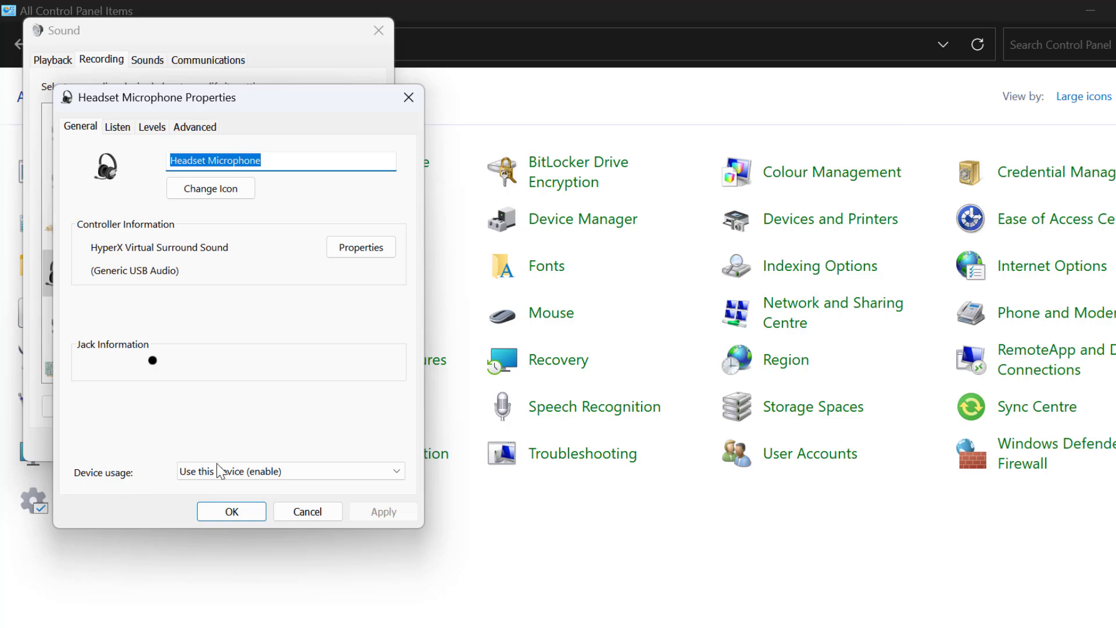
pyautogui.click(368, 471)
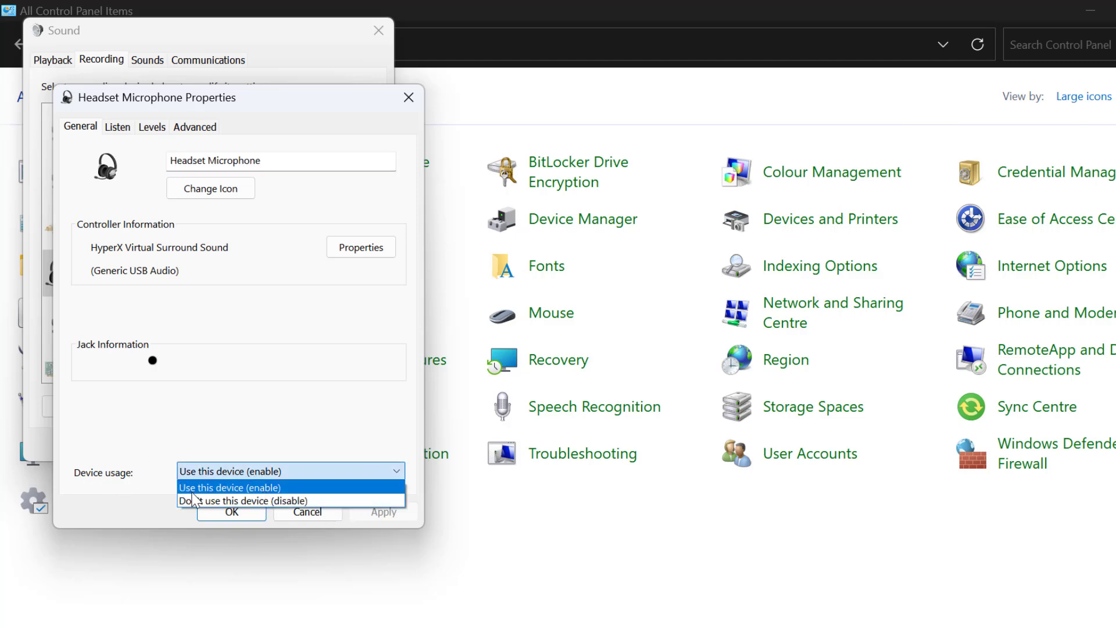
pyautogui.click(271, 489)
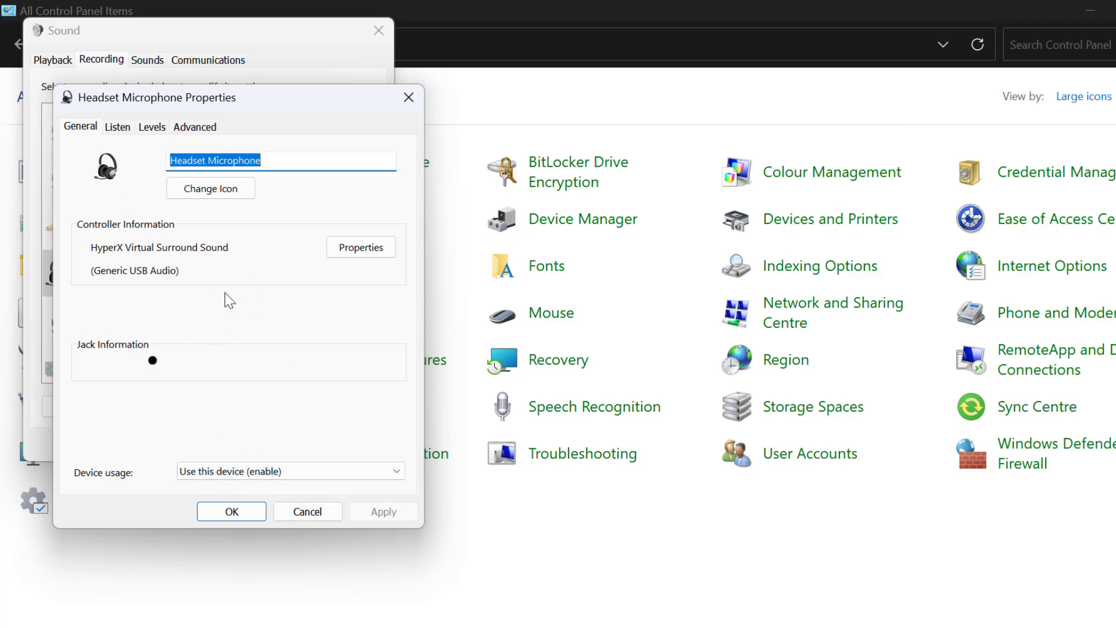
# - Set the headset microphone's default format to 2 channel, 16 bit, 48000 Hz (DVD Quality), save it, and close the Sound and Control Panel windows
pyautogui.click(199, 130)
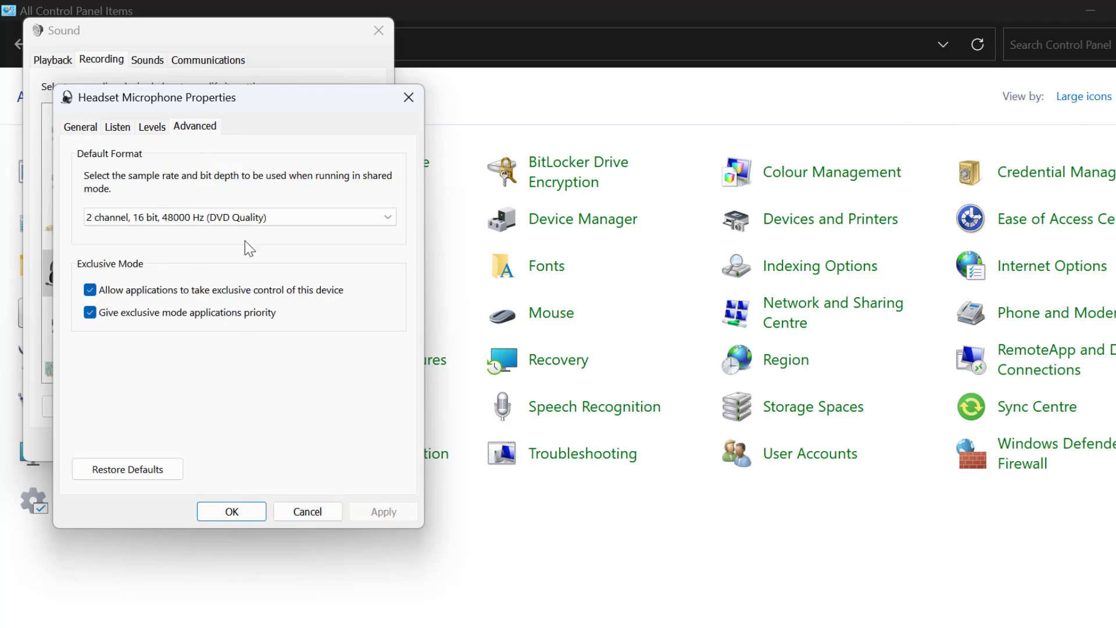
pyautogui.click(384, 219)
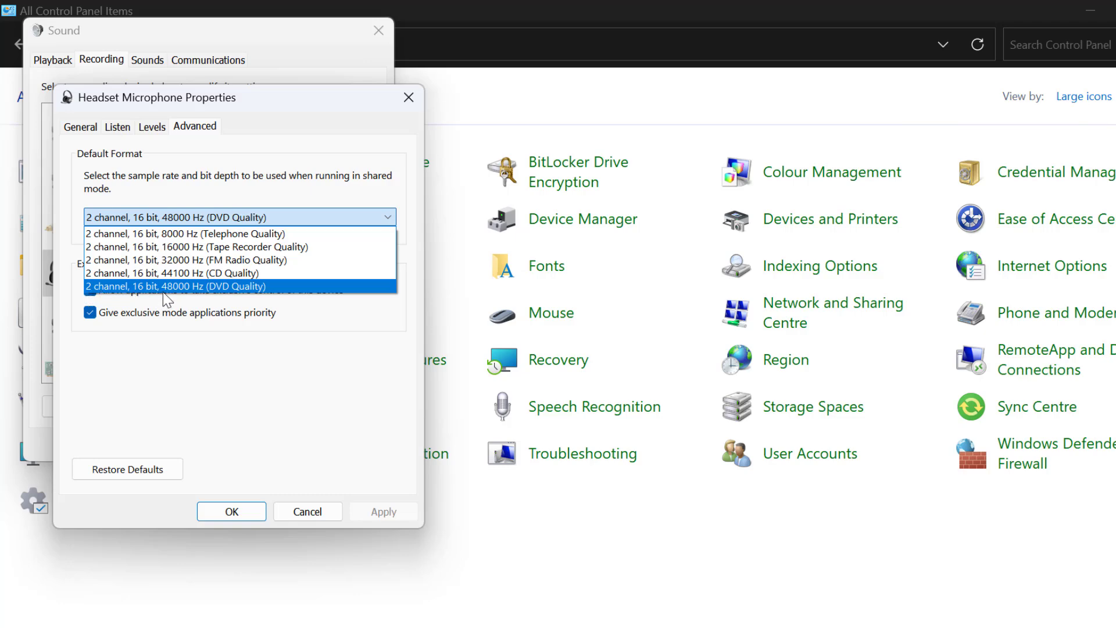
pyautogui.click(230, 286)
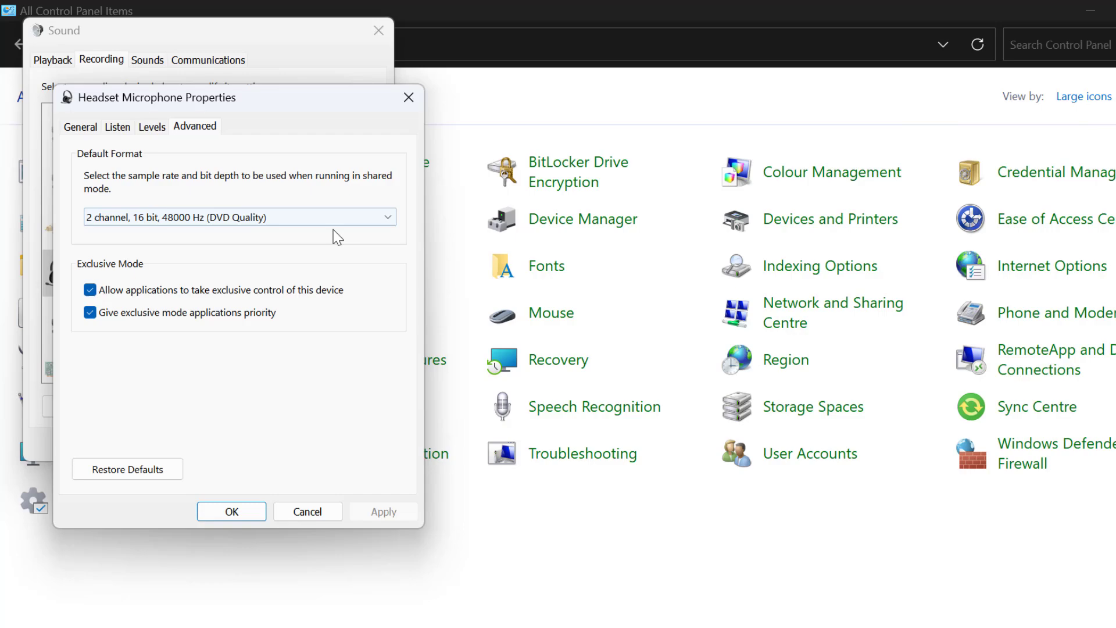
pyautogui.click(217, 520)
pyautogui.click(215, 448)
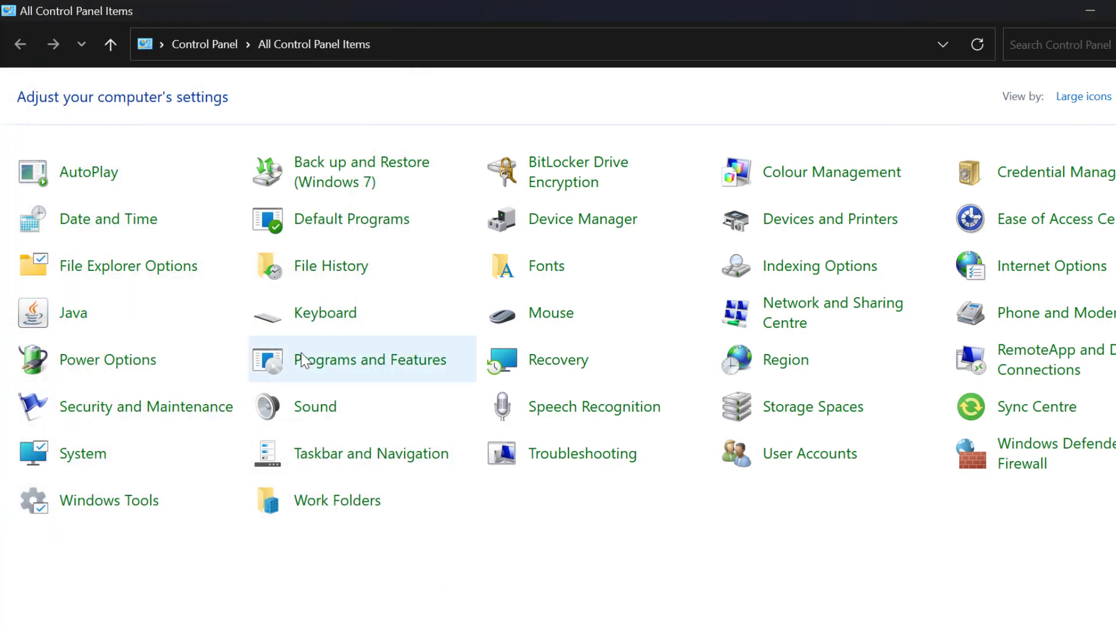
pyautogui.click(1090, 10)
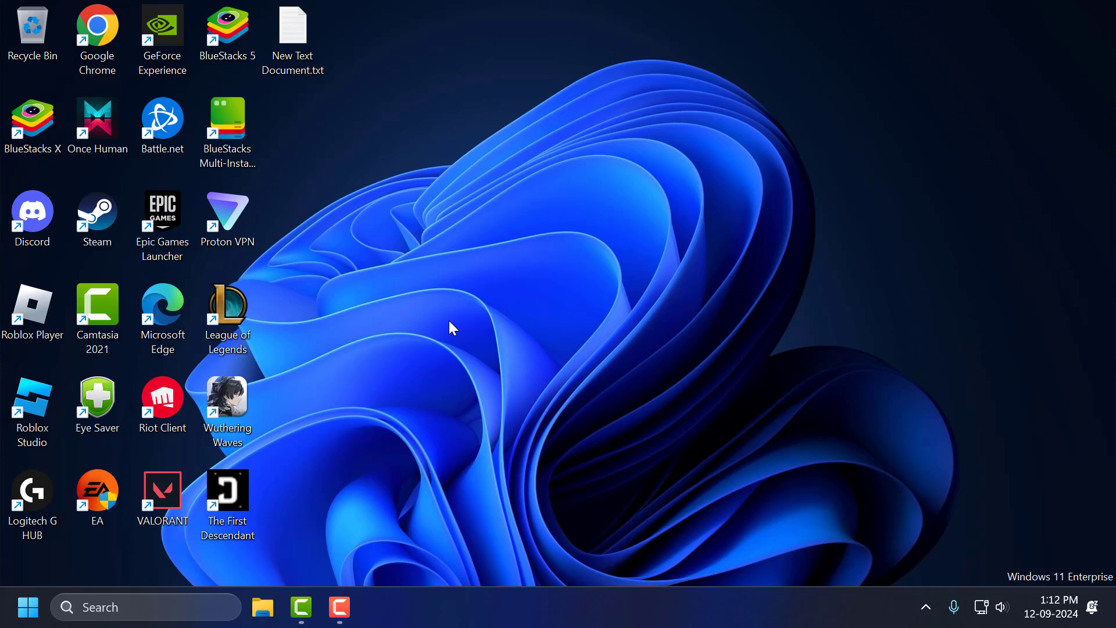
# - Open the Microphone app permissions under Privacy & security in Windows Settings
pyautogui.click(232, 607)
pyautogui.write('se')
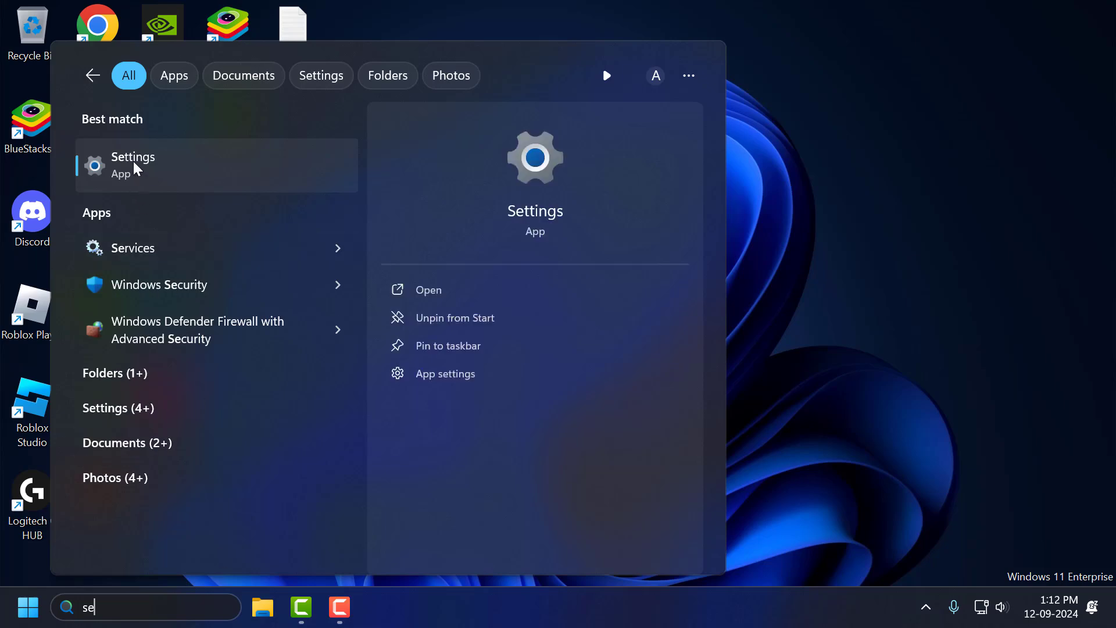
pyautogui.click(134, 166)
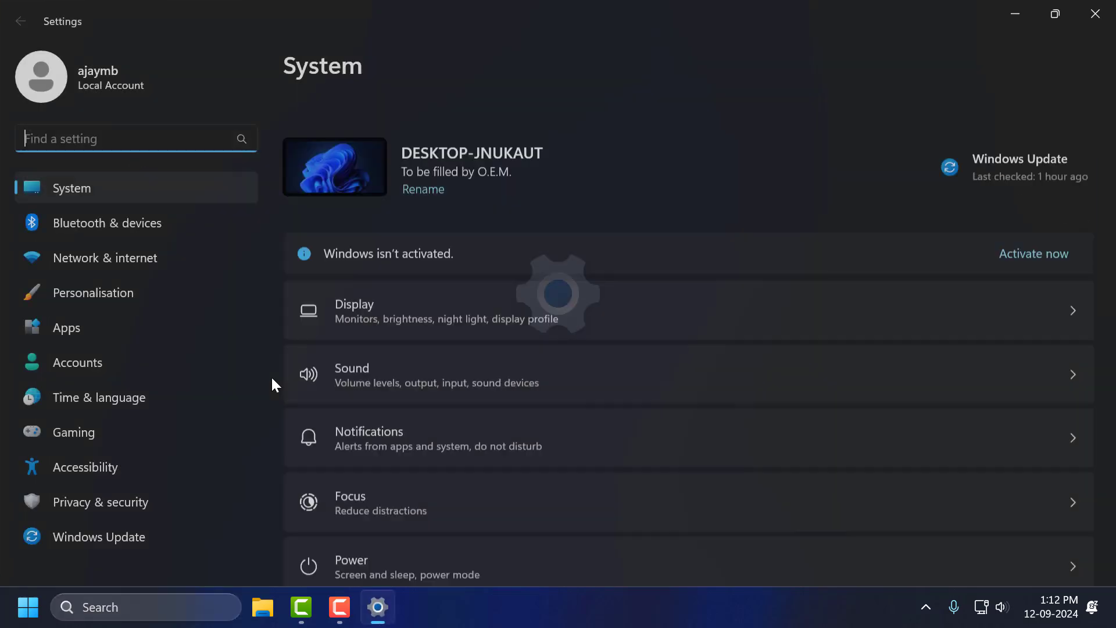
pyautogui.click(102, 501)
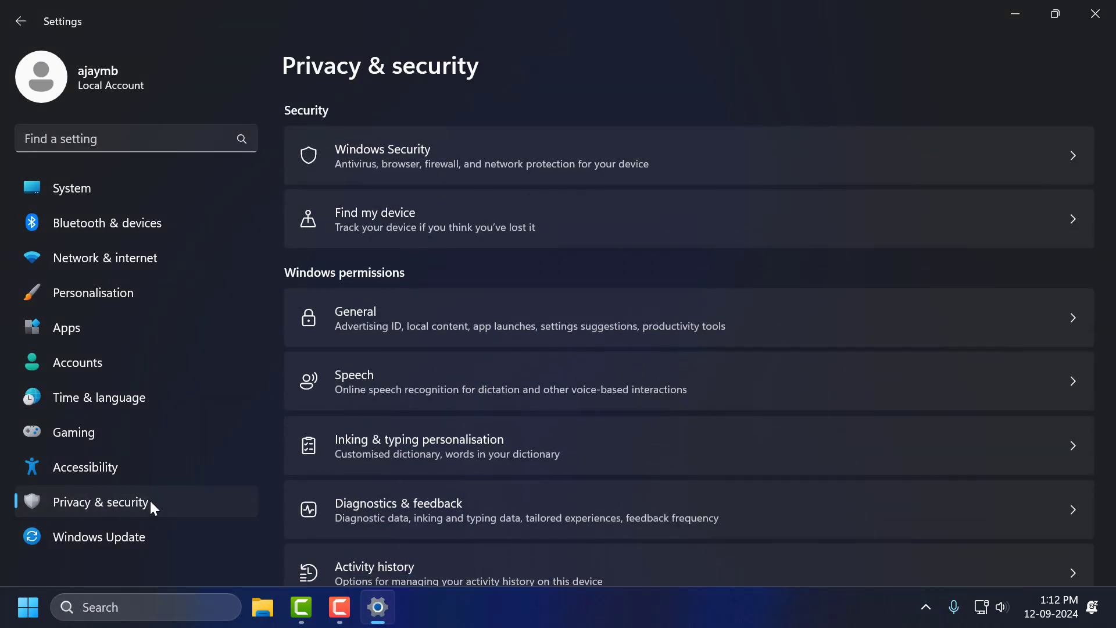
pyautogui.scroll(-7, 380, 238)
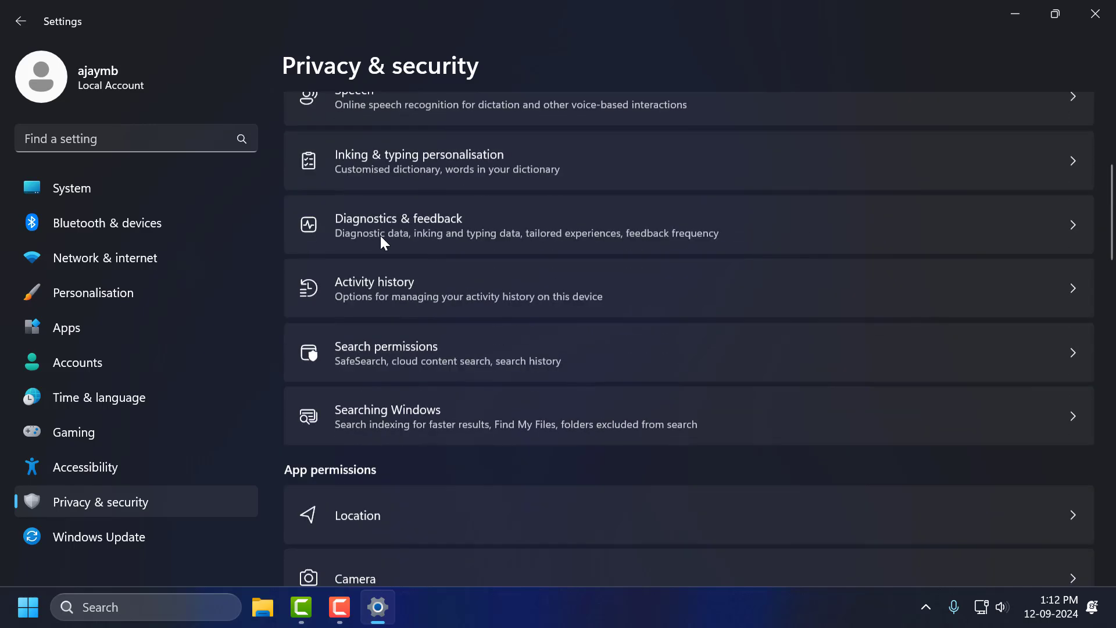
pyautogui.scroll(-2, 403, 251)
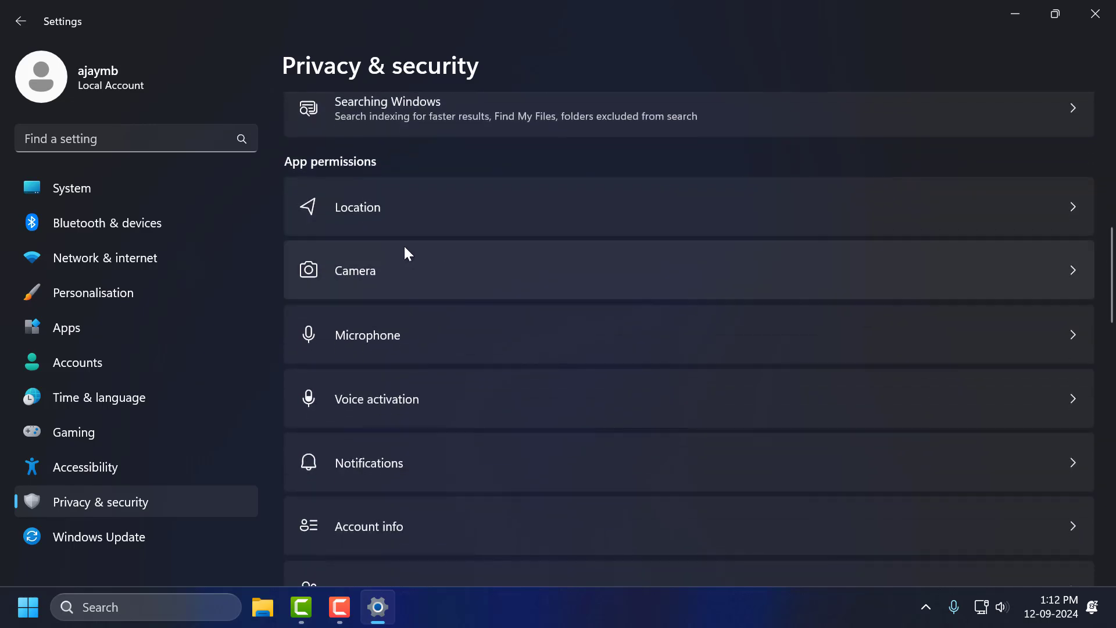
pyautogui.click(423, 348)
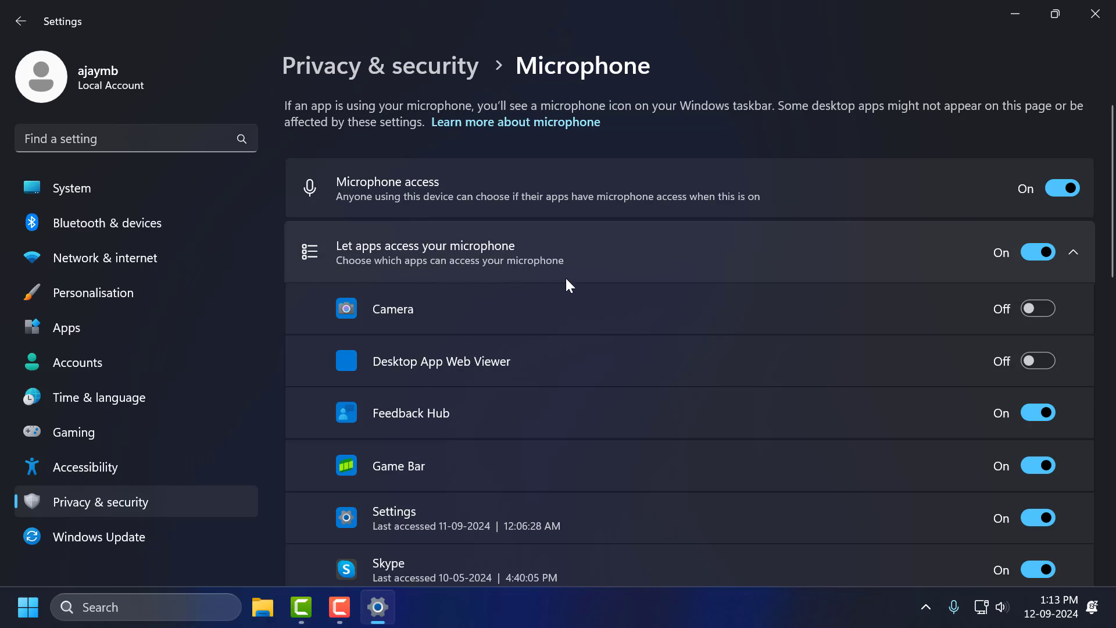
# - Allow Sound Recorder and Take a Test to access the microphone, review the desktop app access, and close Settings
pyautogui.scroll(-10, 680, 366)
pyautogui.scroll(4, 482, 375)
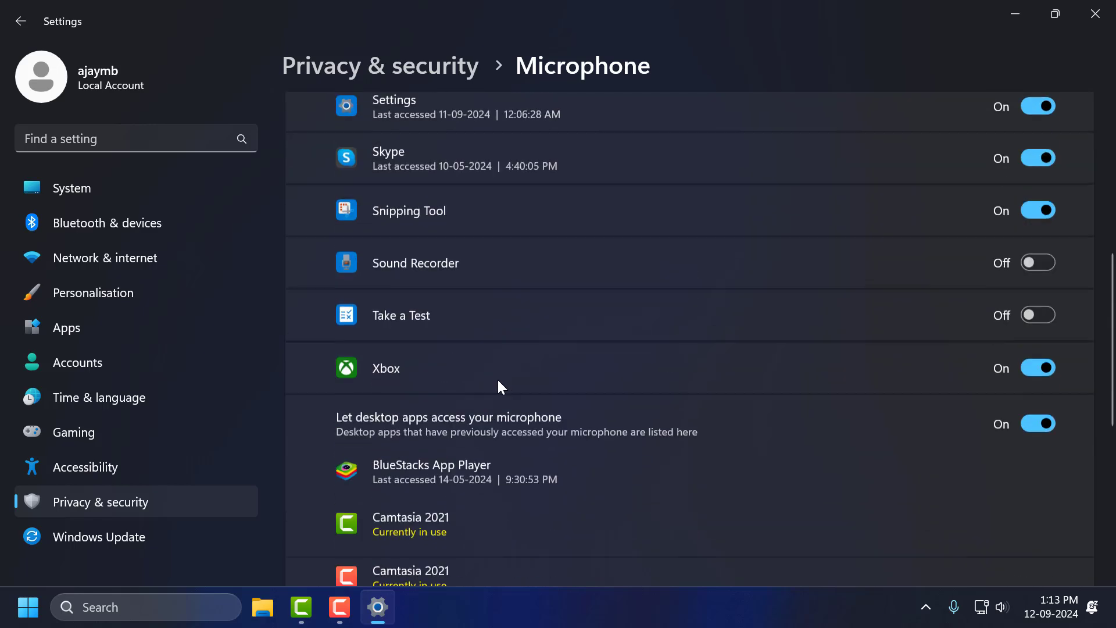
pyautogui.scroll(1, 581, 384)
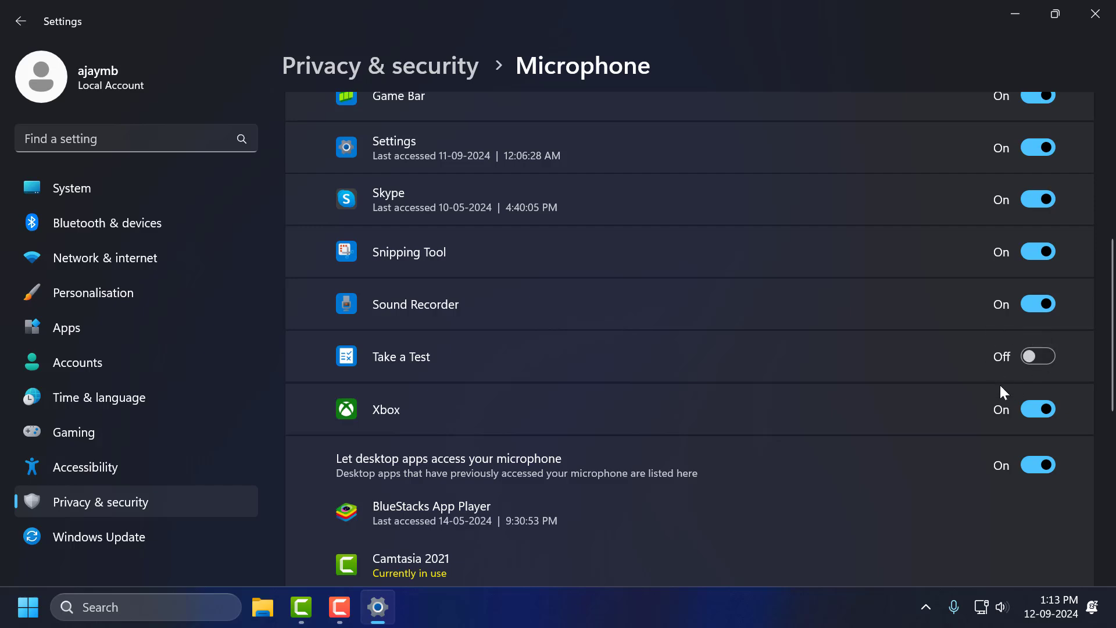
pyautogui.click(1032, 356)
pyautogui.scroll(-4, 482, 259)
pyautogui.scroll(-8, 489, 256)
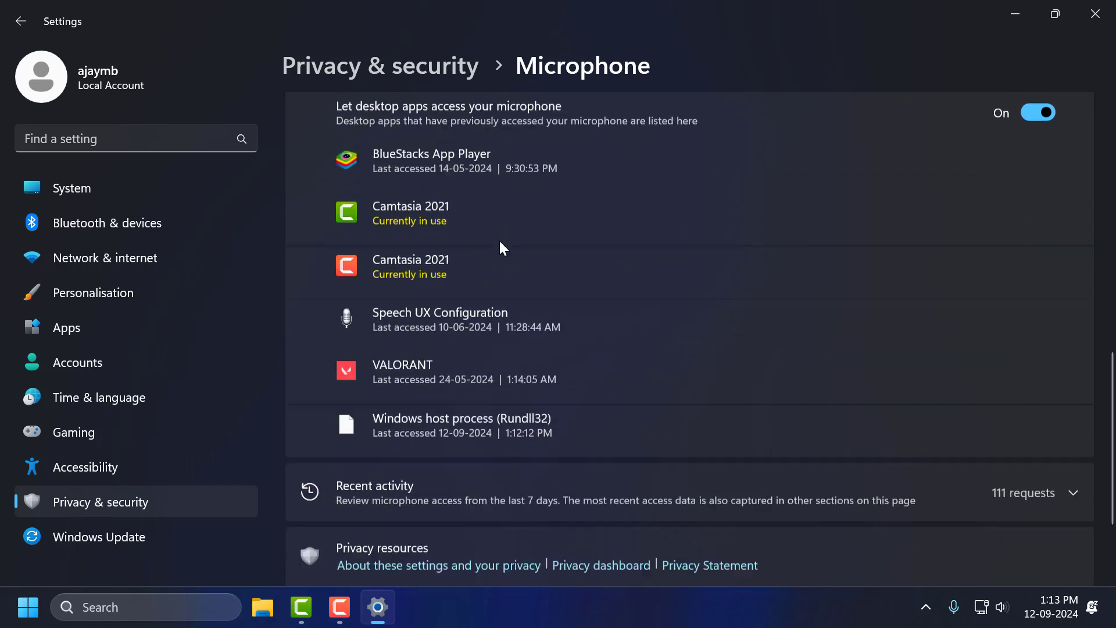
pyautogui.scroll(6, 576, 387)
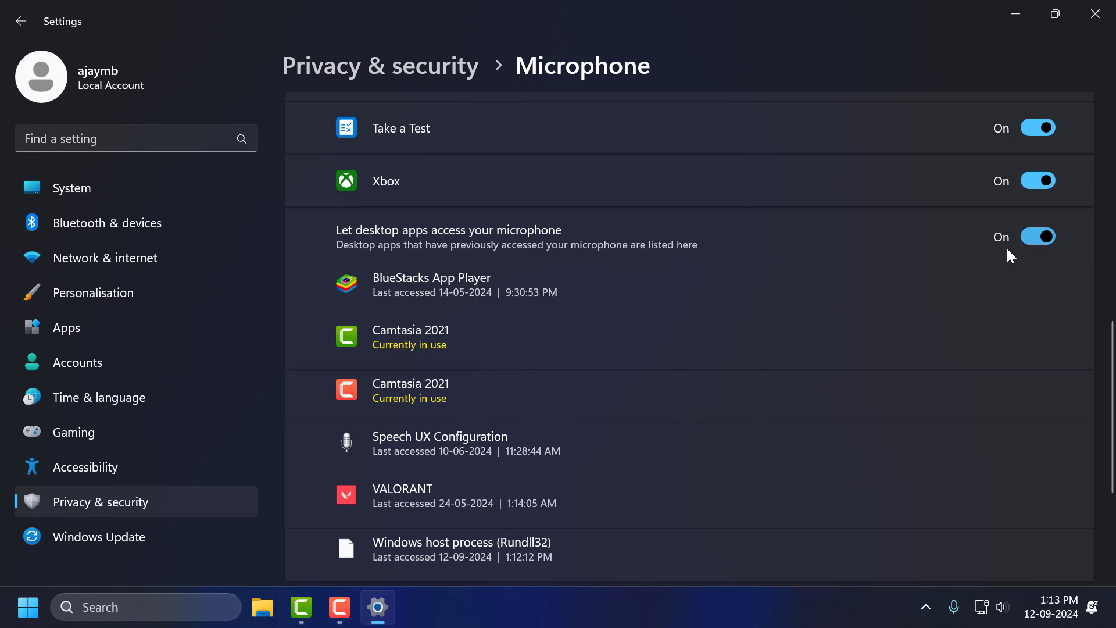
pyautogui.click(1096, 13)
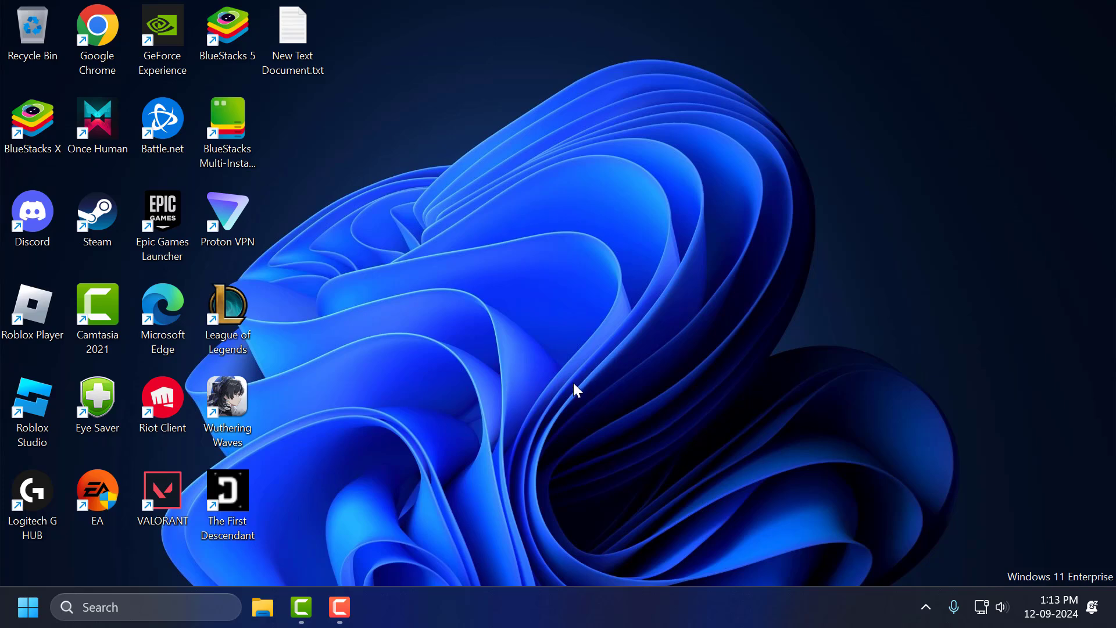
# - Open Device Manager and select the HyperX Headset Microphone under Audio inputs and outputs
pyautogui.click(197, 607)
pyautogui.write('device Manager')
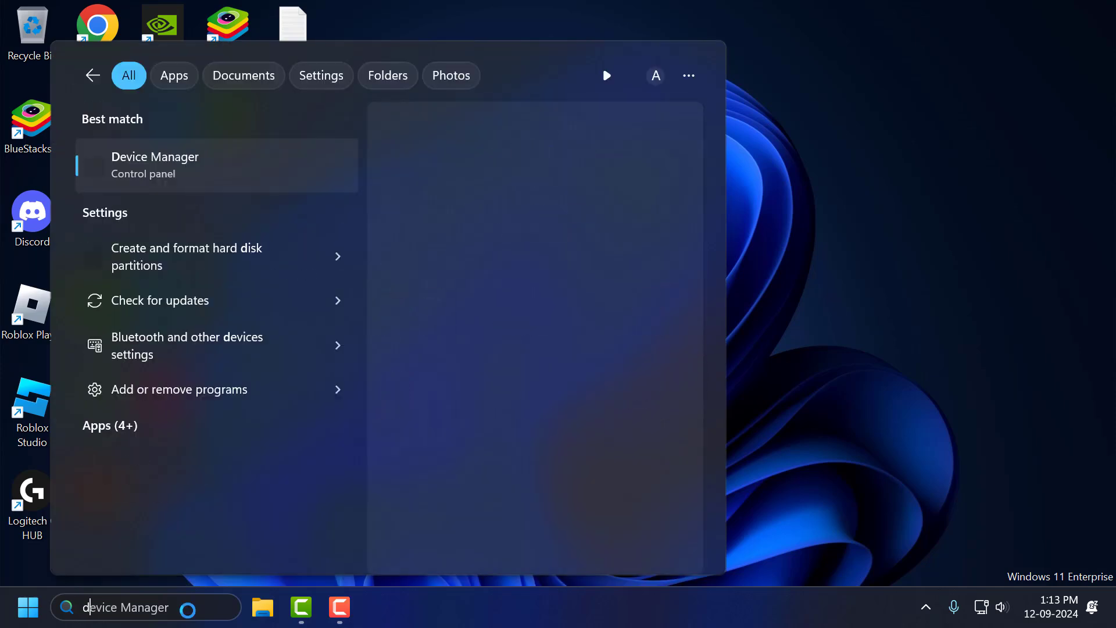
pyautogui.click(214, 176)
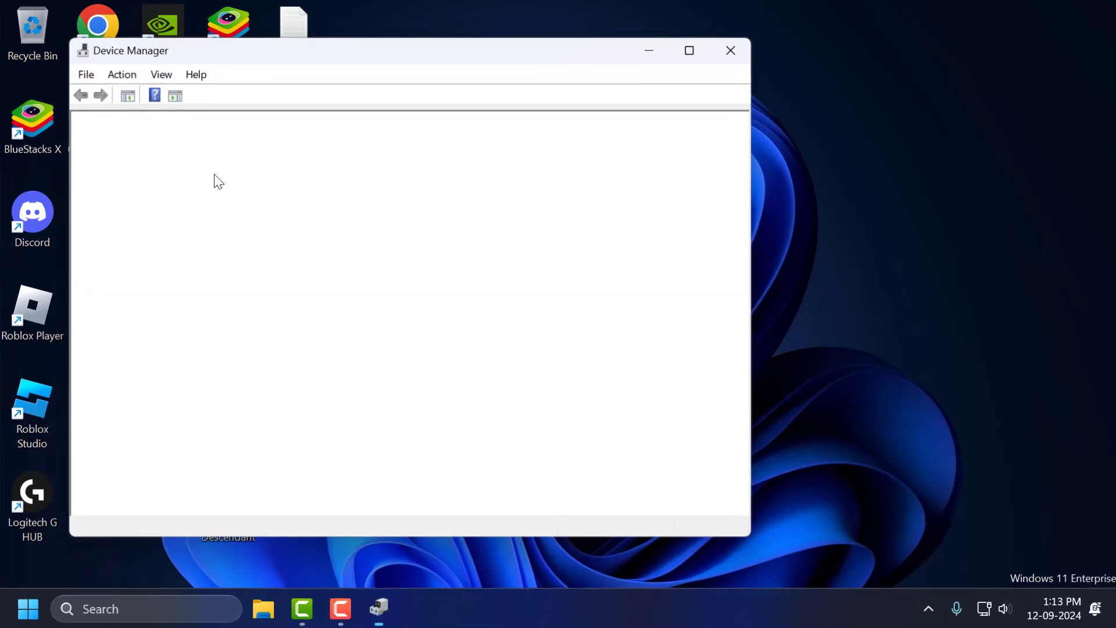
pyautogui.doubleClick(167, 142)
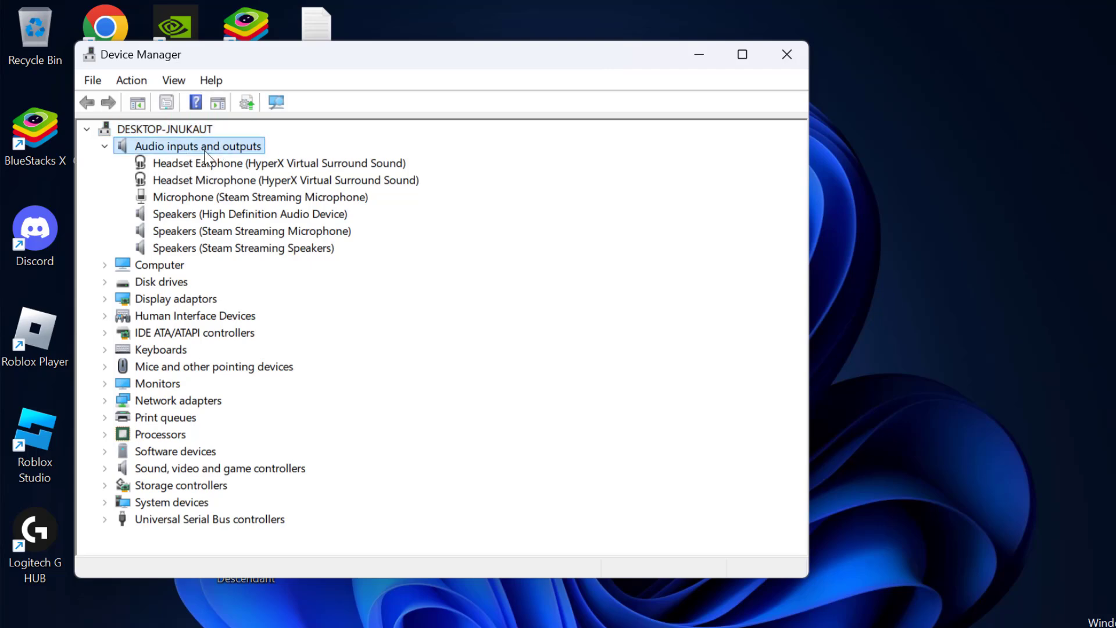
pyautogui.click(244, 182)
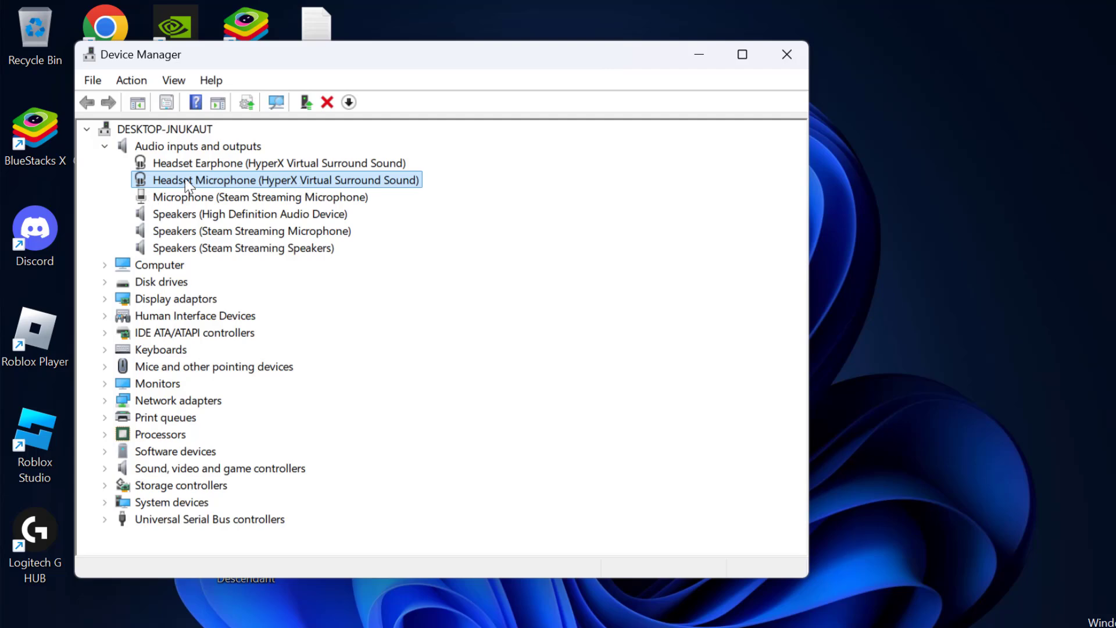
pyautogui.rightClick(250, 179)
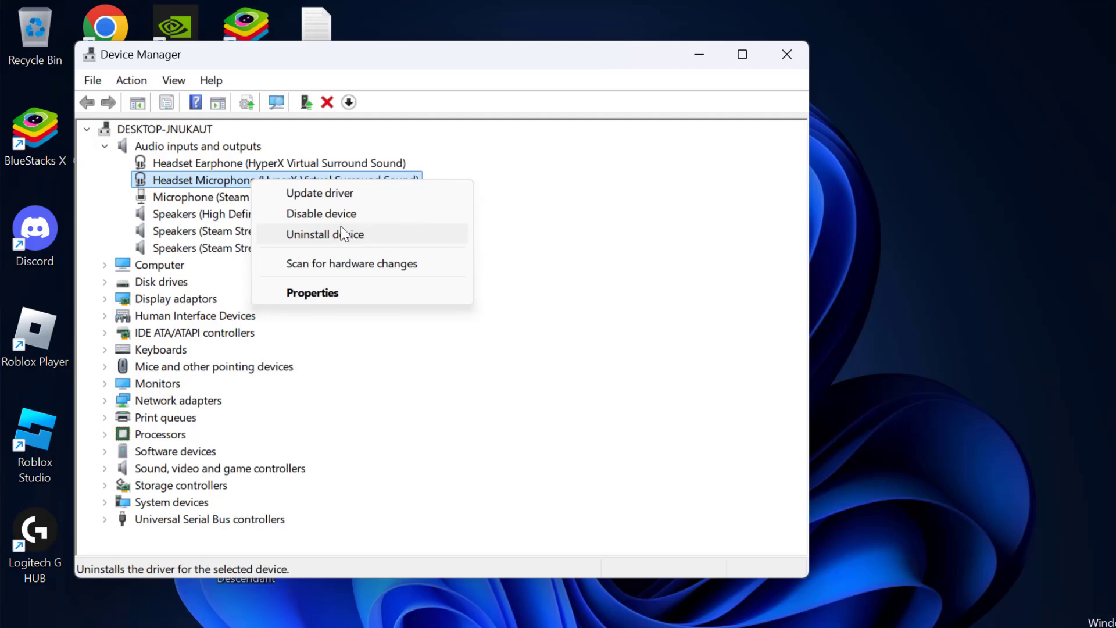
pyautogui.click(507, 264)
# - Scan for hardware changes and close Device Manager
pyautogui.click(139, 82)
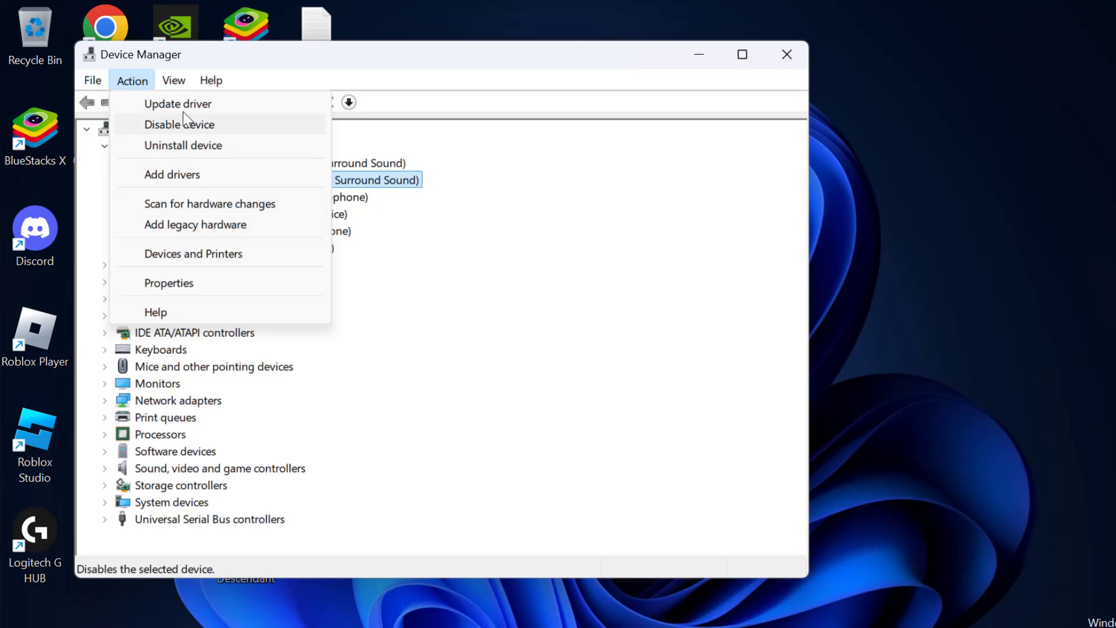
pyautogui.click(281, 207)
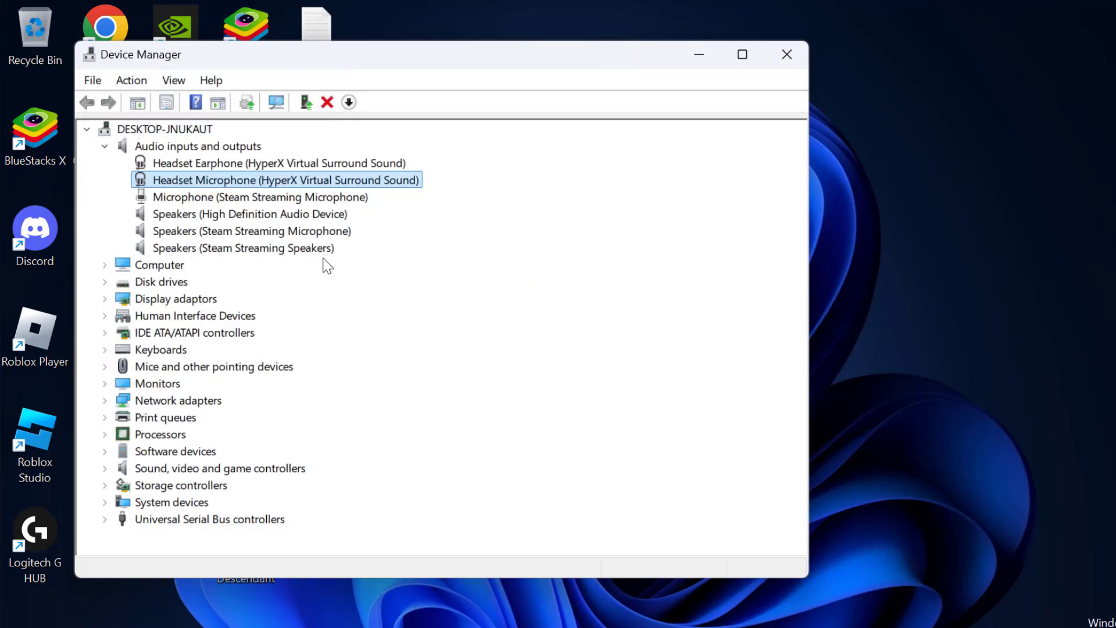
pyautogui.click(787, 54)
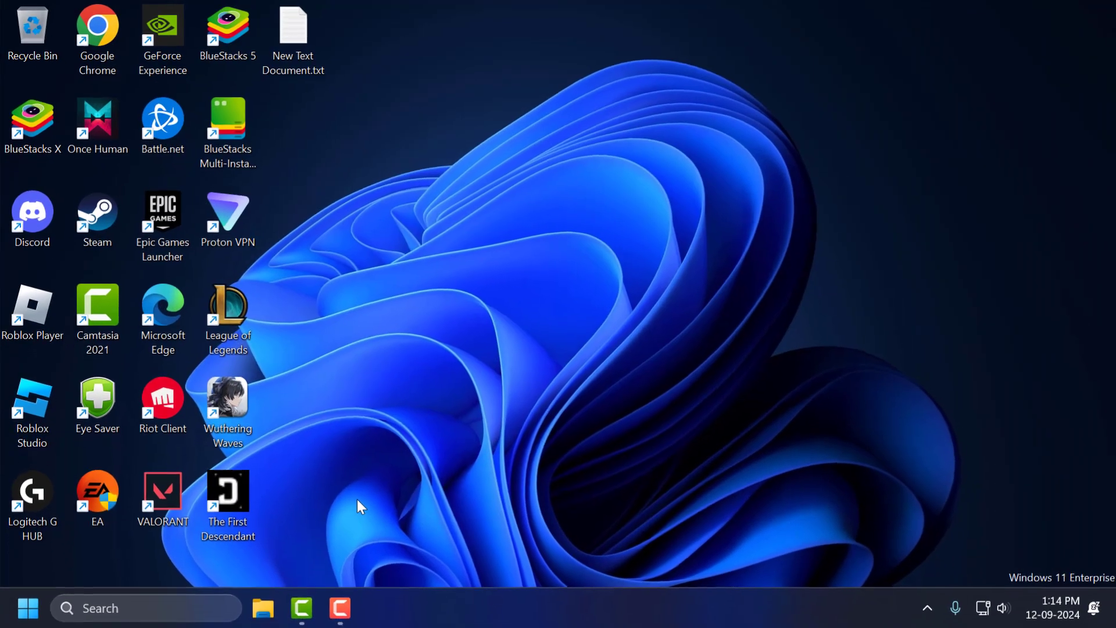